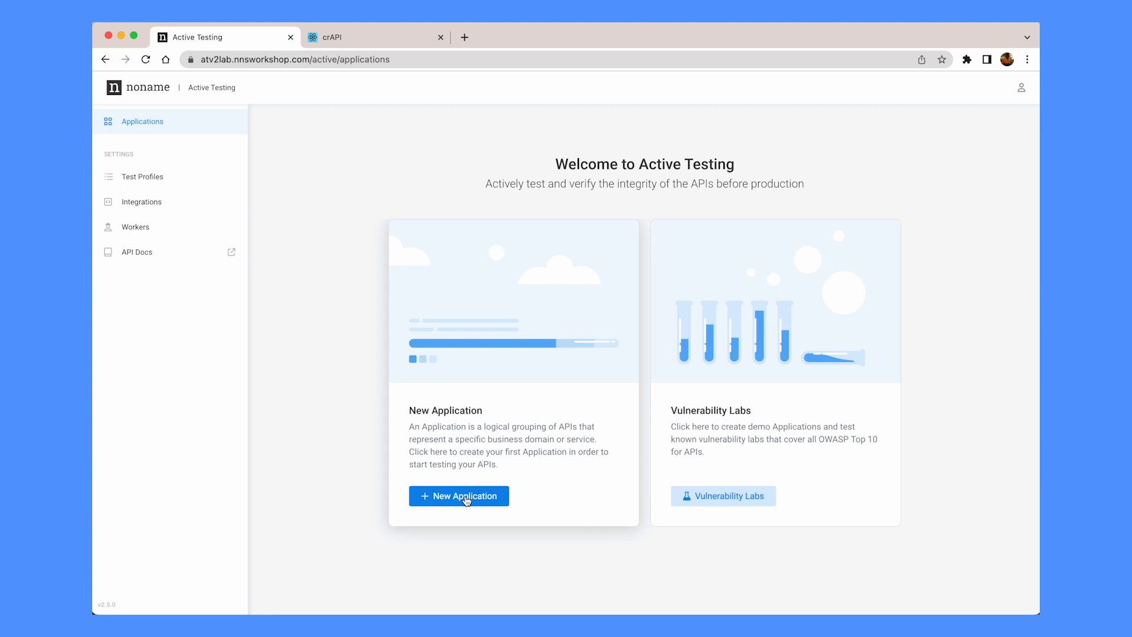
click(465, 496)
text(crAPI Demo App)
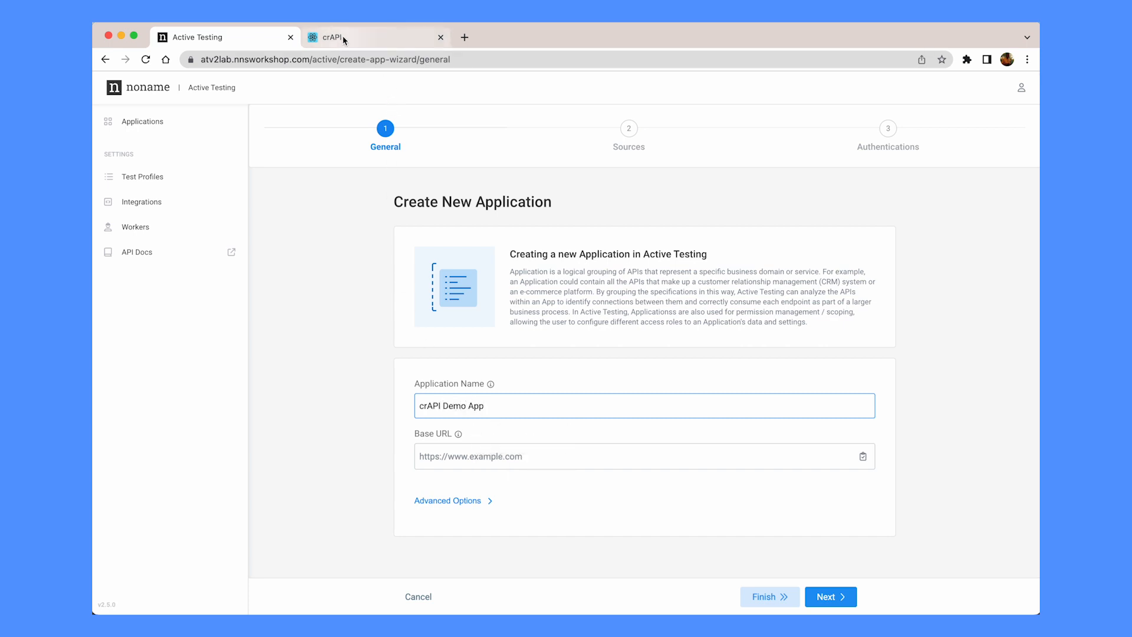
click(455, 460)
text(https://atv2lab-crapi.nnsworkshop.com)
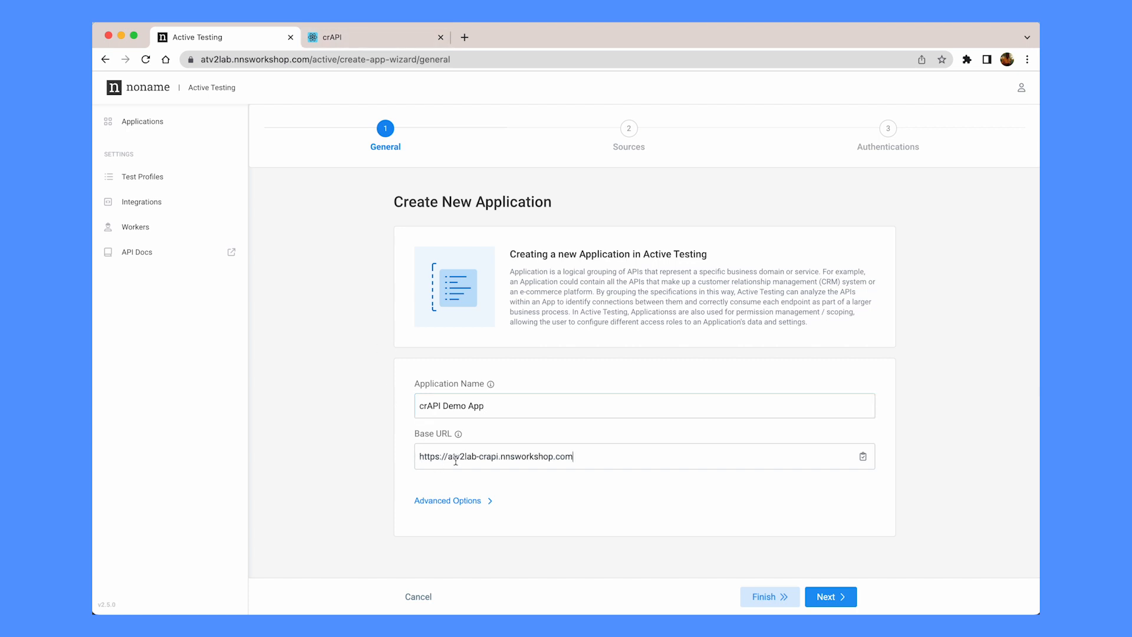
Add a source named 'crAPI' of type OpenAPI / Swagger (REST)
click(825, 599)
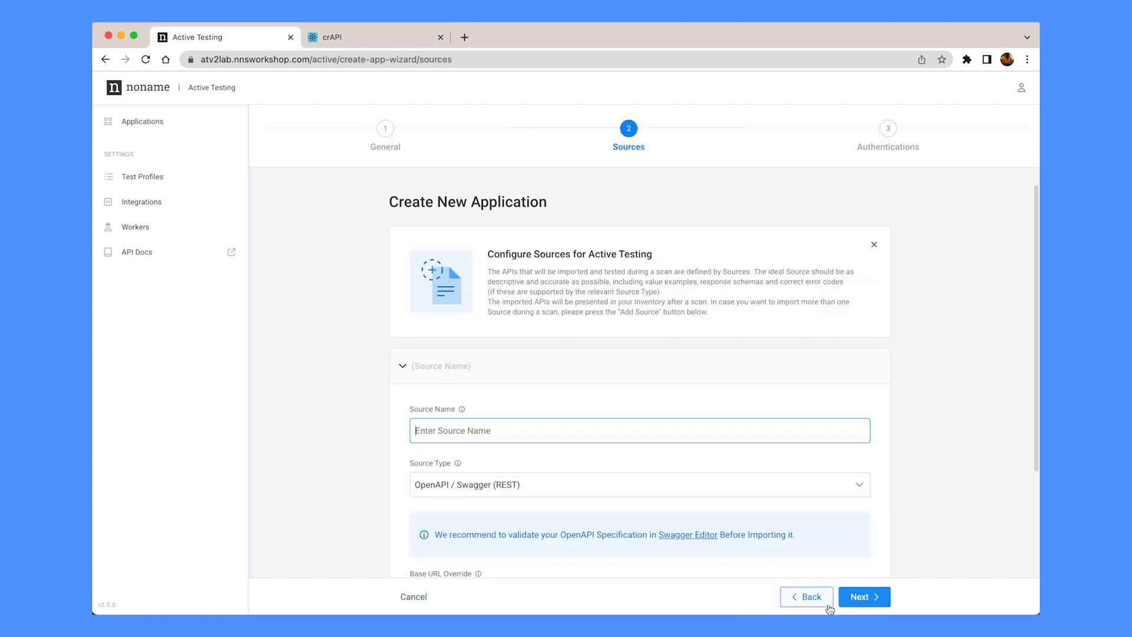
scroll(570, 468, down, 3)
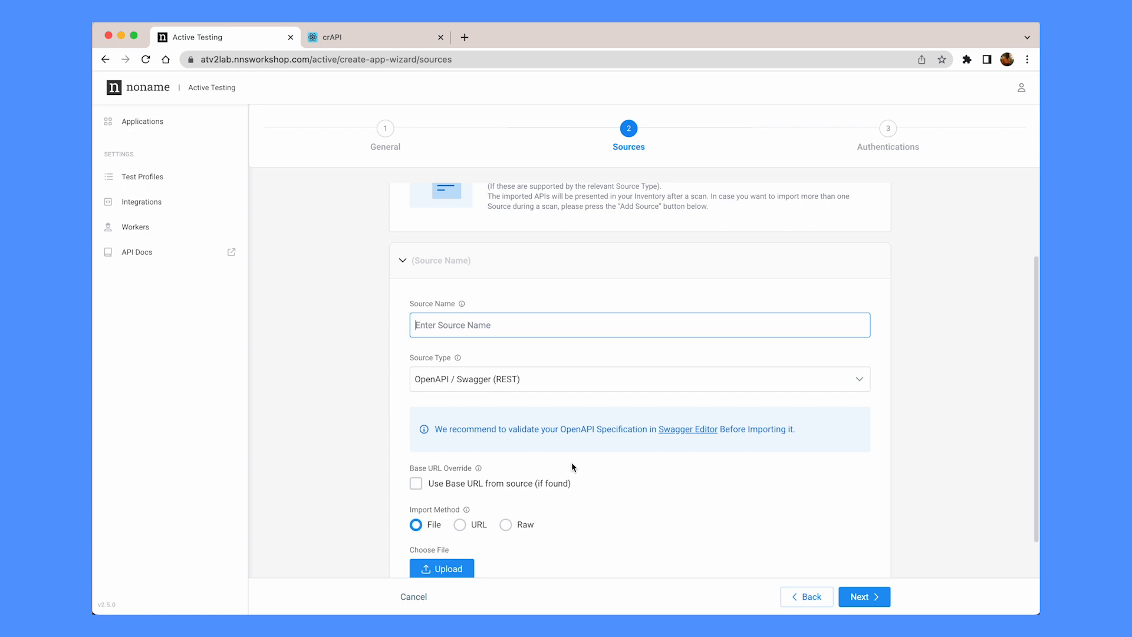
text(crAP)
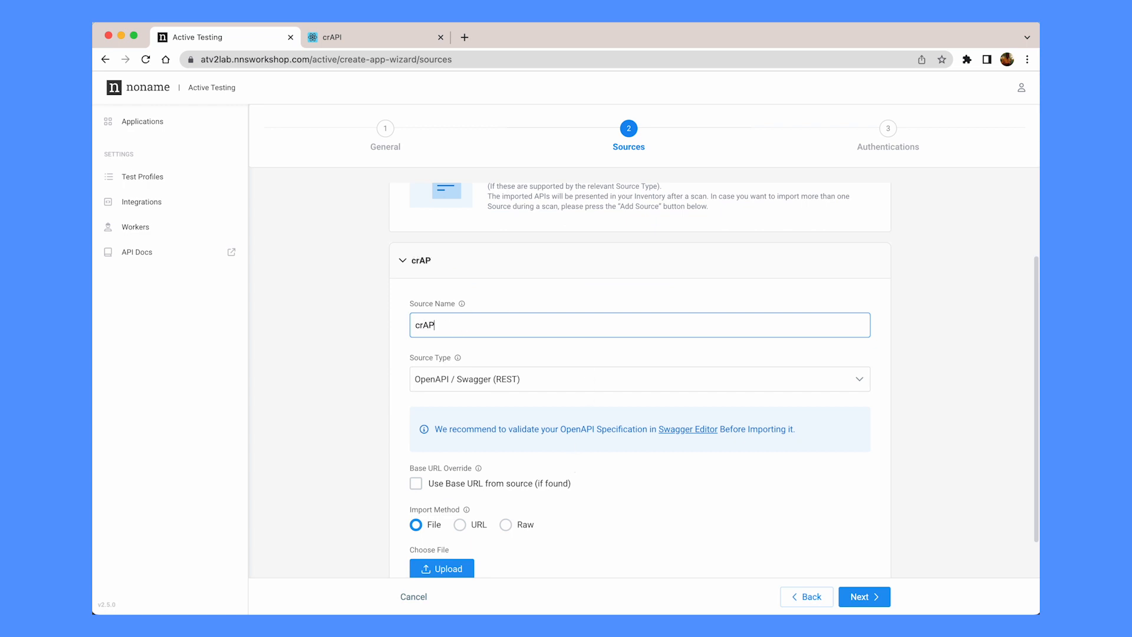
text(I)
click(443, 379)
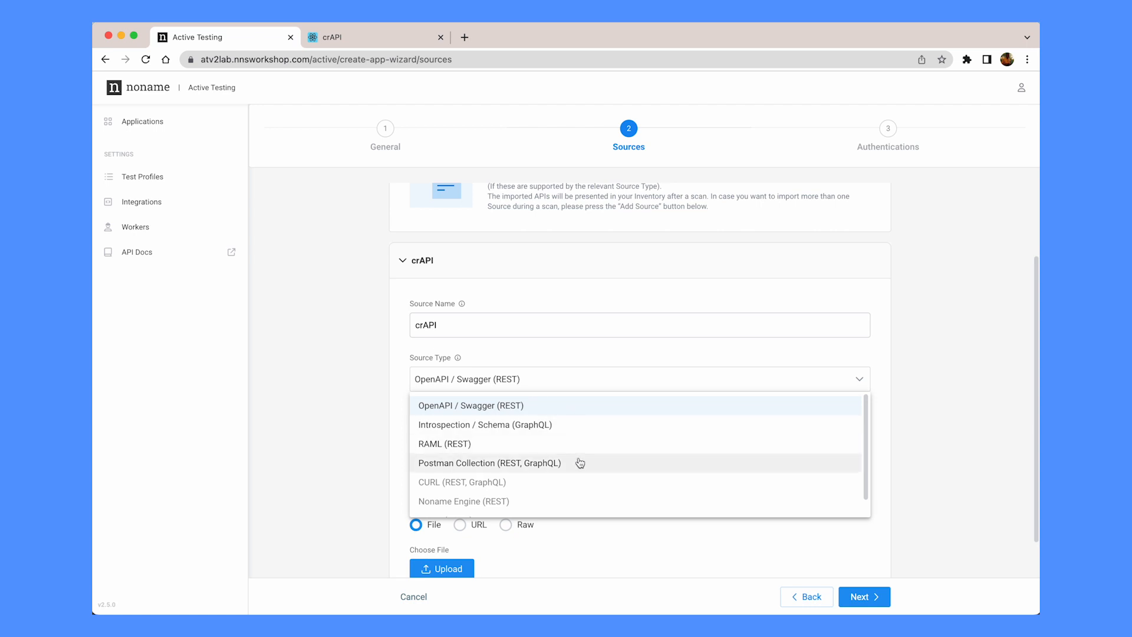
click(354, 455)
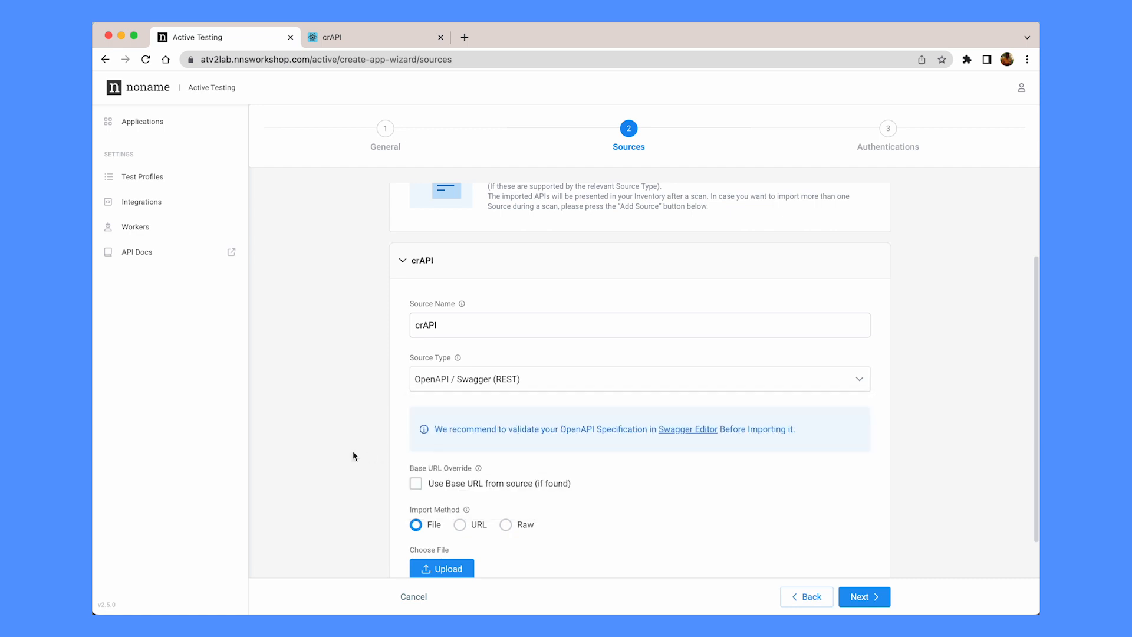
Upload crapi-spec.json as the source's specification file
scroll(360, 455, down, 3)
click(437, 465)
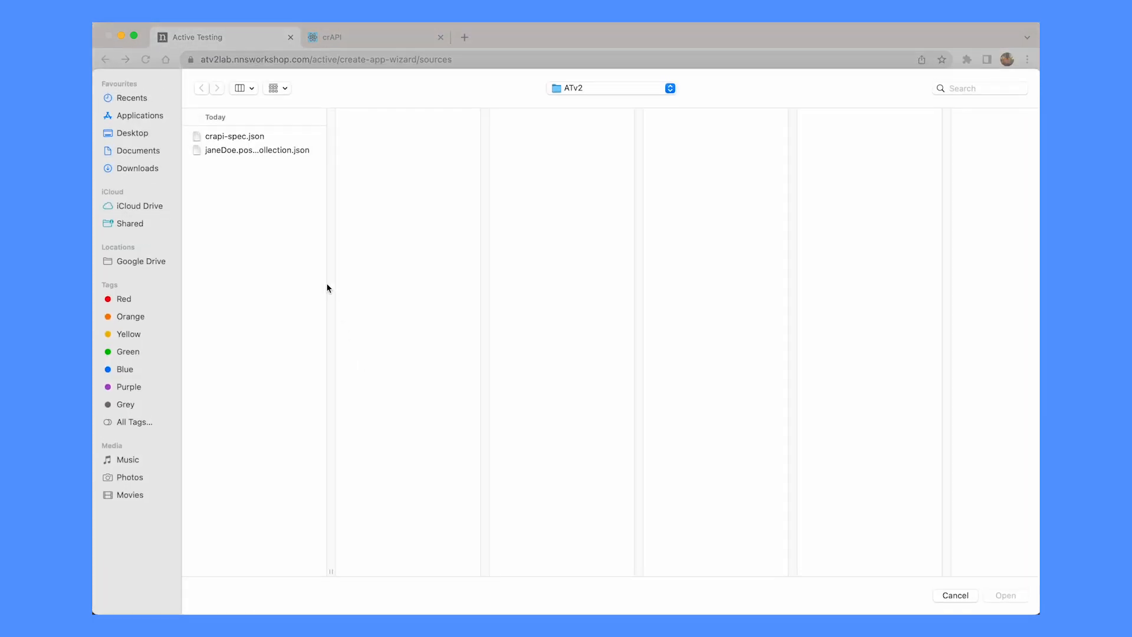
click(253, 139)
click(1006, 595)
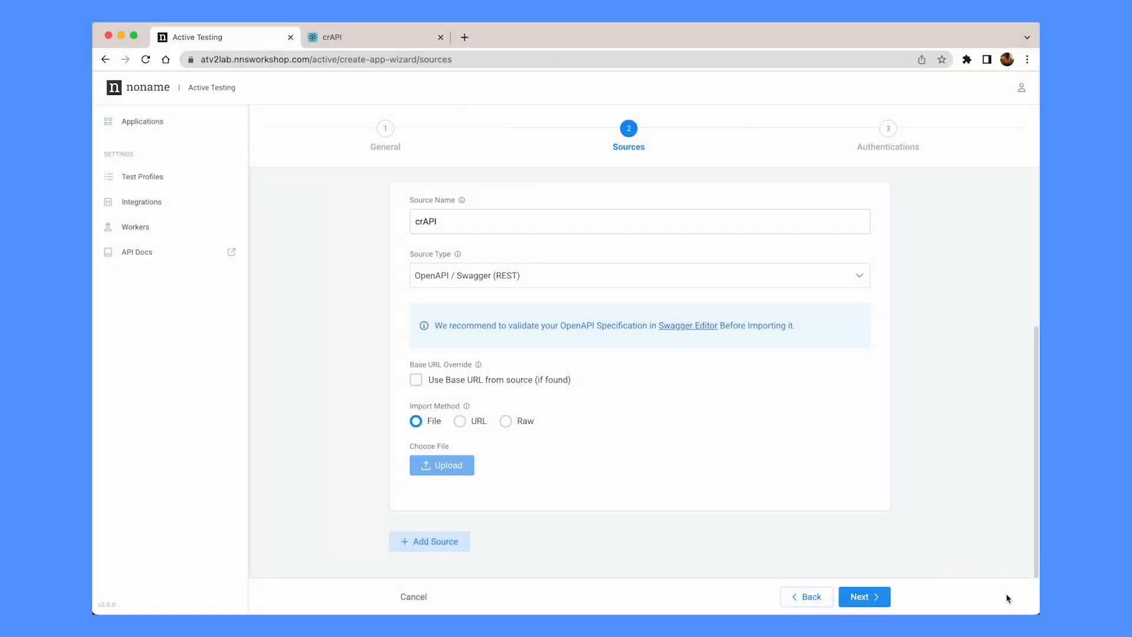
Name the authentication and set its secret type to Basic
click(864, 597)
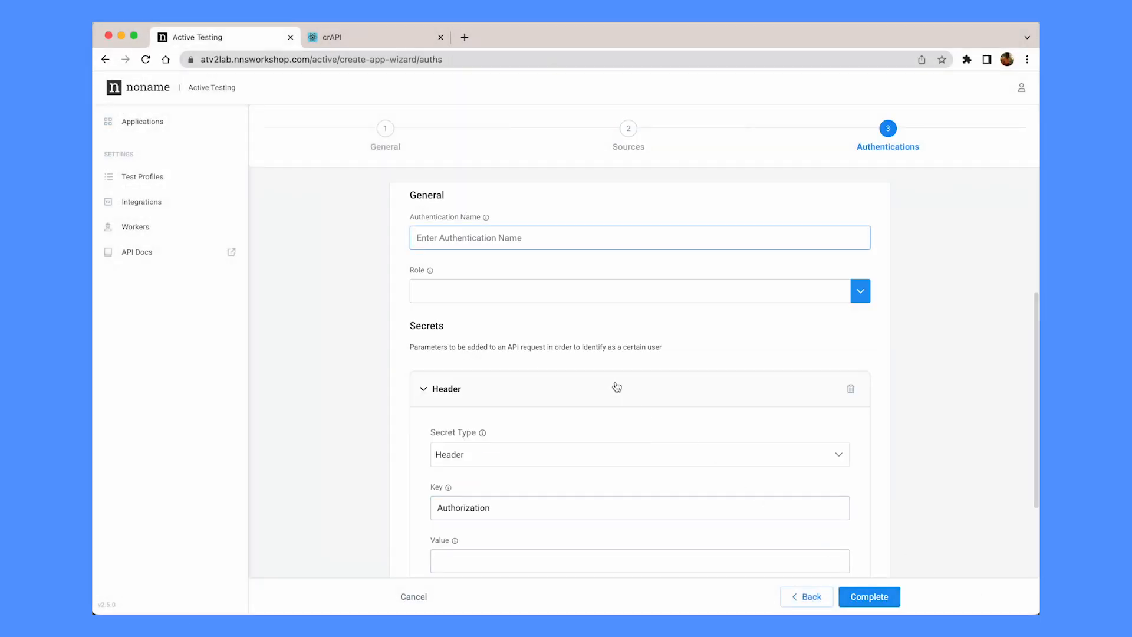
text(JohnDoe)
click(499, 460)
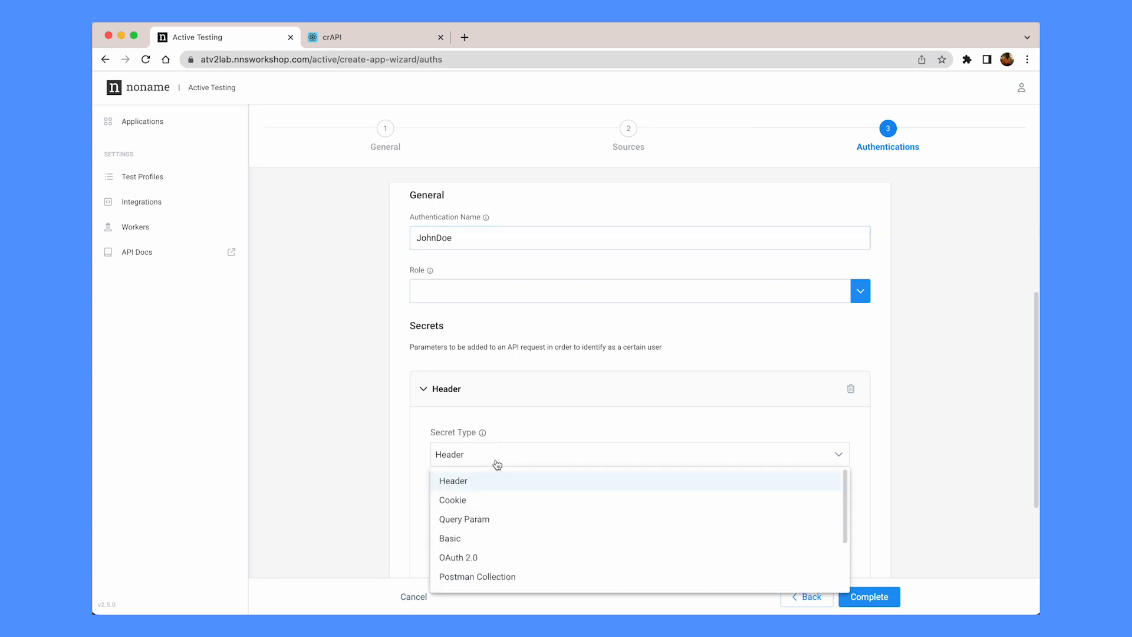
click(476, 536)
Enter the Basic auth username and password and complete the application
click(477, 510)
text(JohnDoe)
click(465, 559)
text(Demo123)
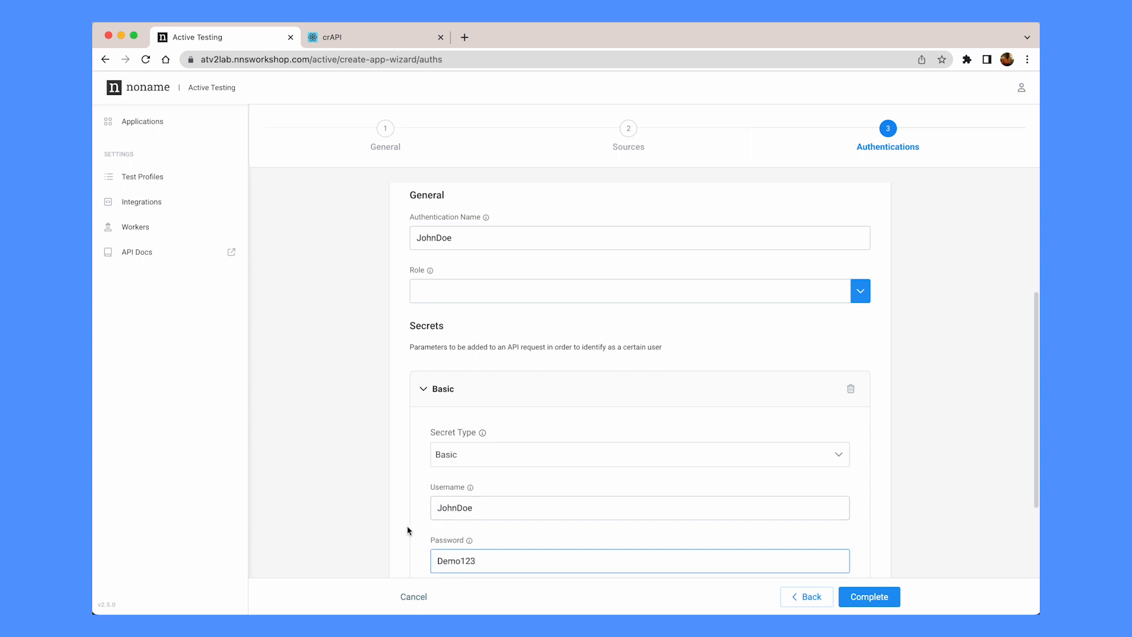
scroll(373, 490, down, 3)
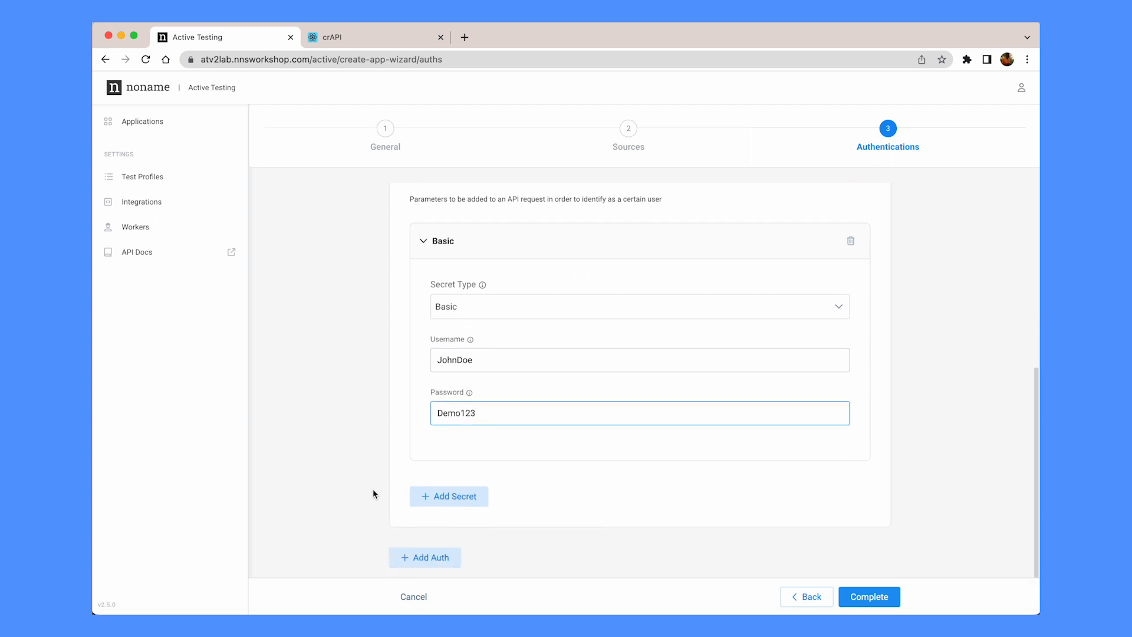
click(855, 594)
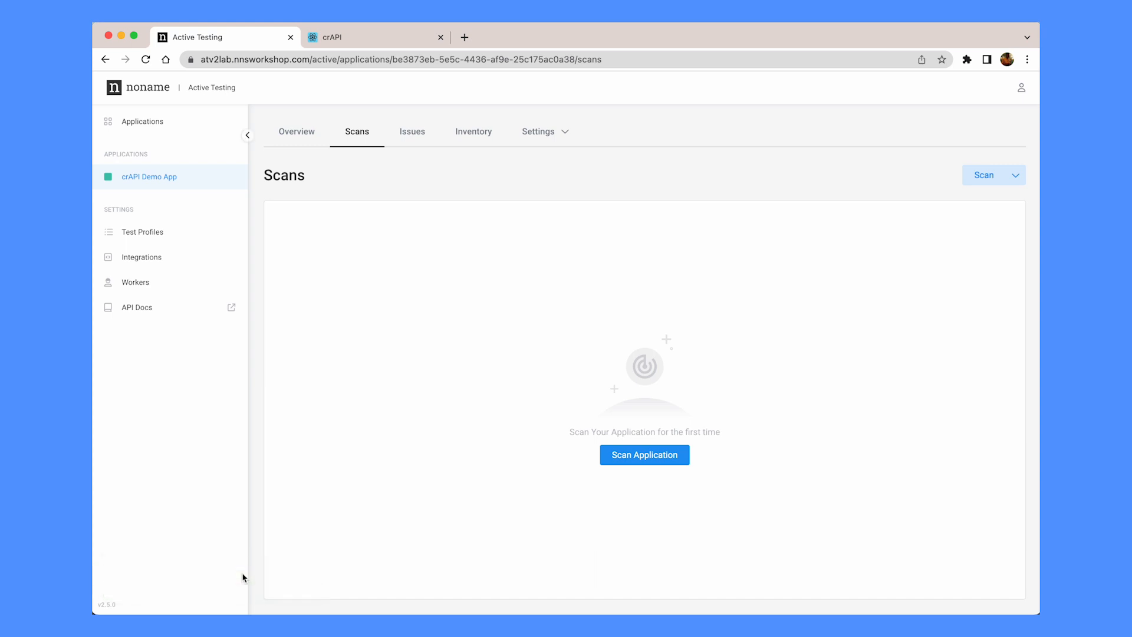
Open crAPI Demo App from Applications and run its first scan, finding 18 issues across 20 APIs
click(298, 133)
click(164, 121)
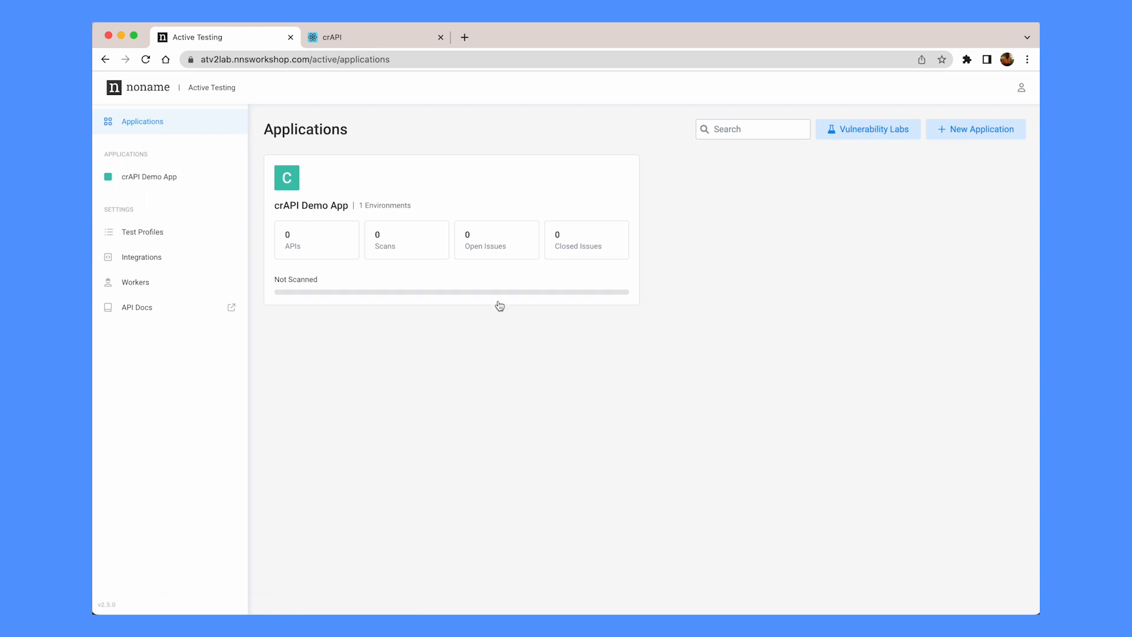
click(329, 289)
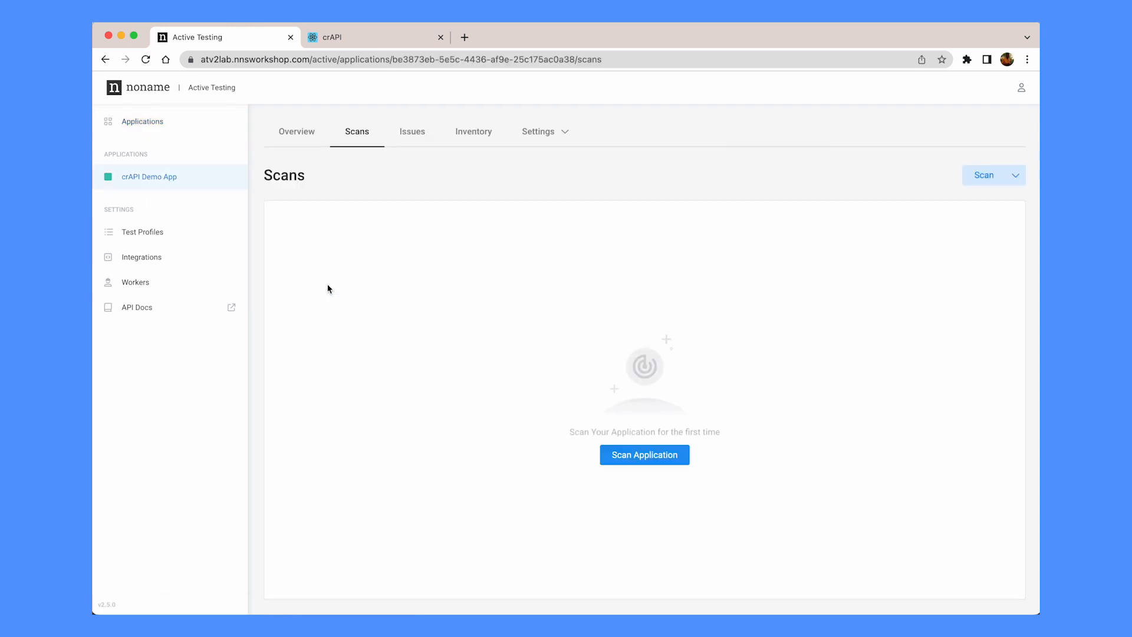
click(640, 460)
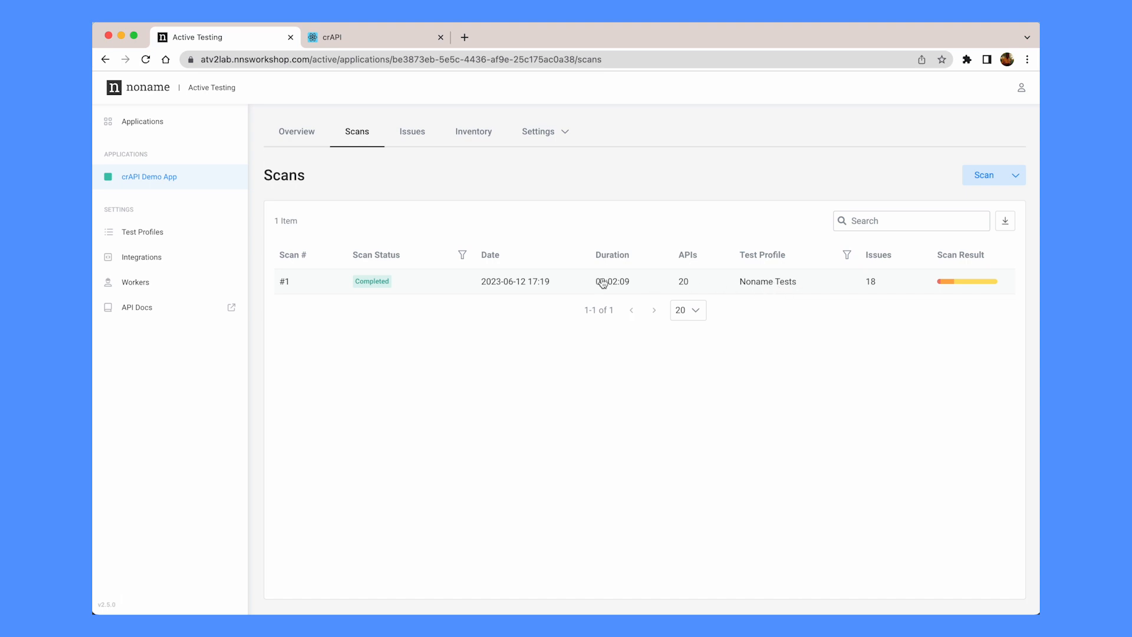
Look over the Add Test Profile form, then return to the crAPI Demo App overview
click(177, 237)
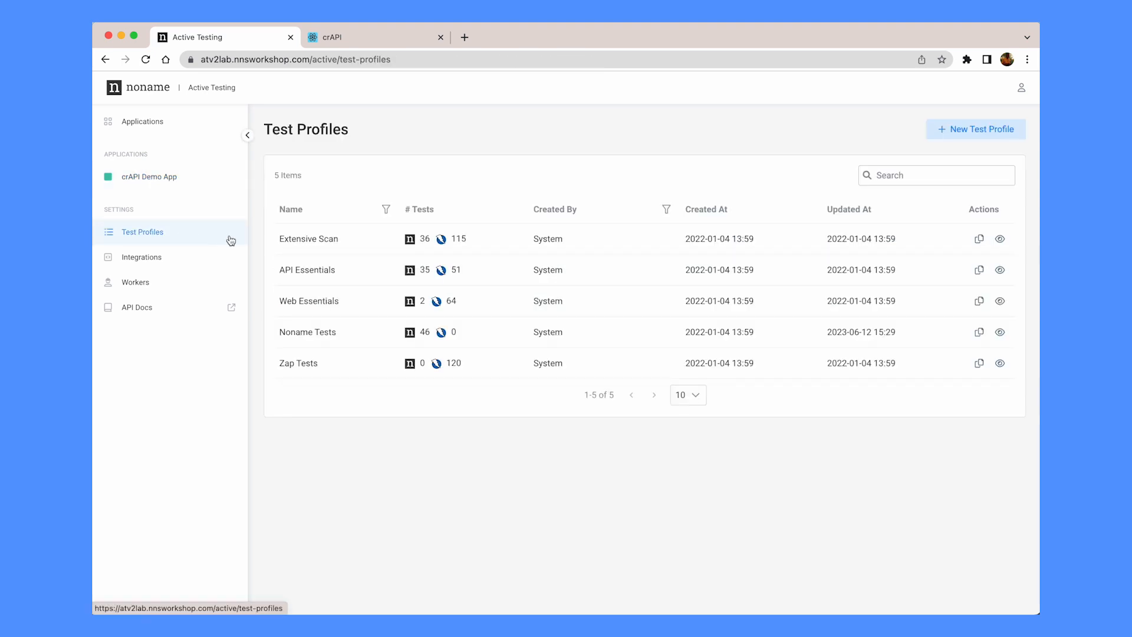
click(963, 136)
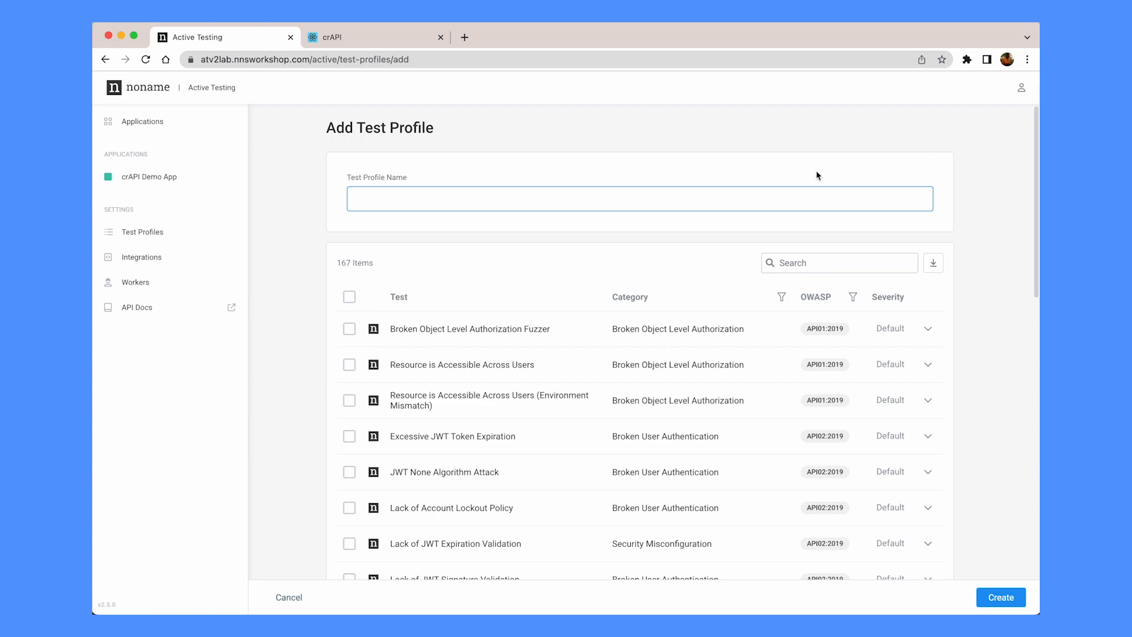
scroll(582, 401, down, 3)
scroll(582, 401, down, 9)
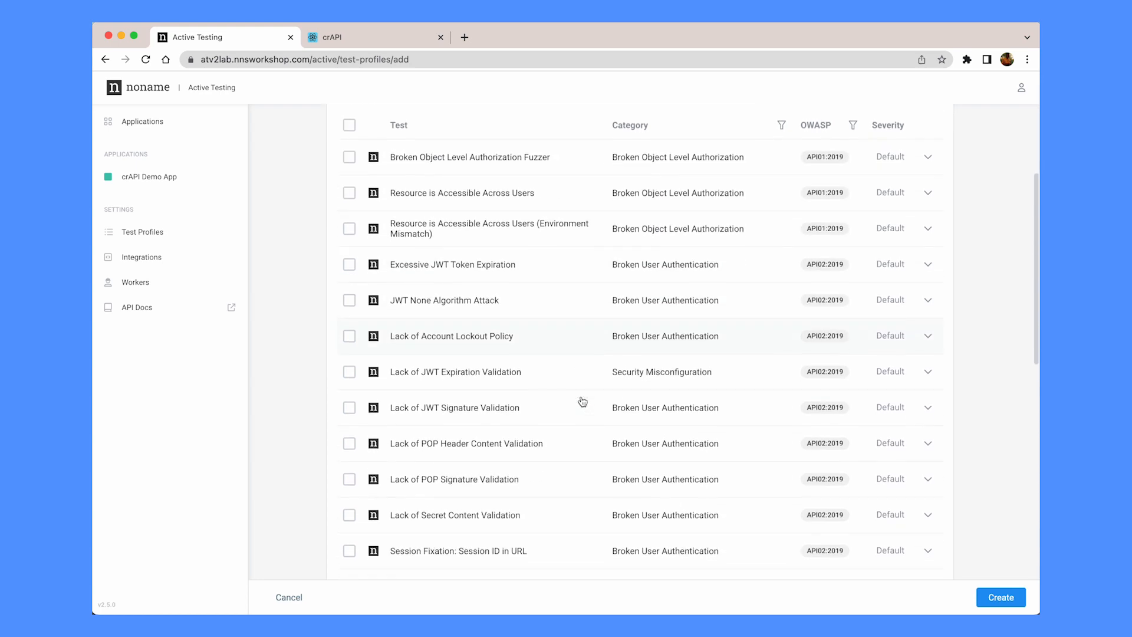
scroll(582, 401, down, 4)
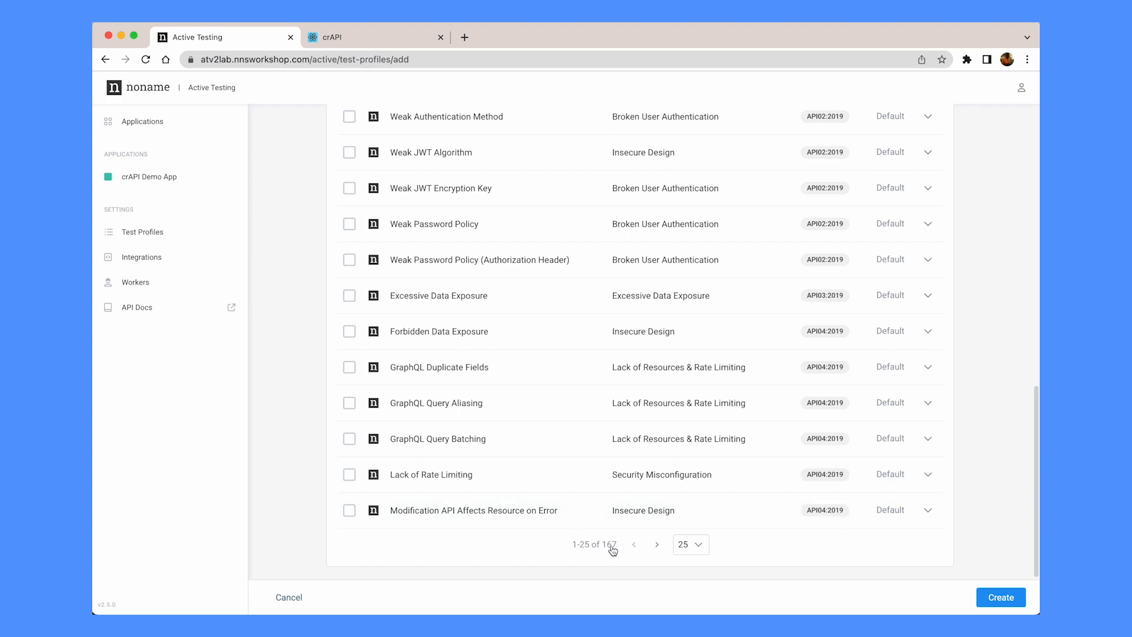
scroll(576, 502, up, 15)
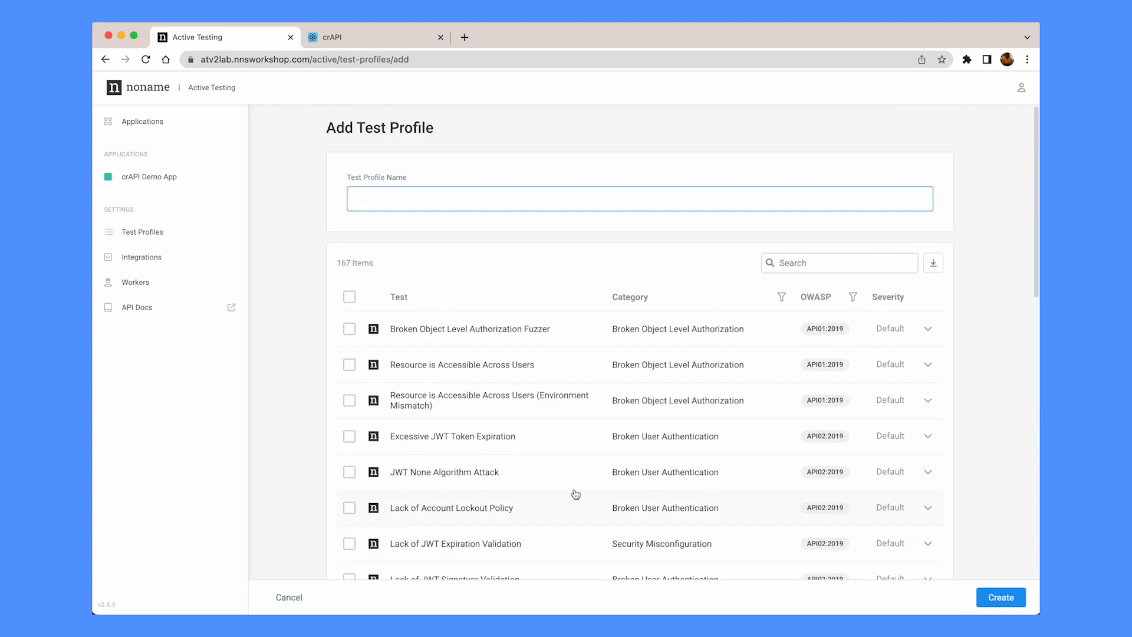
click(142, 171)
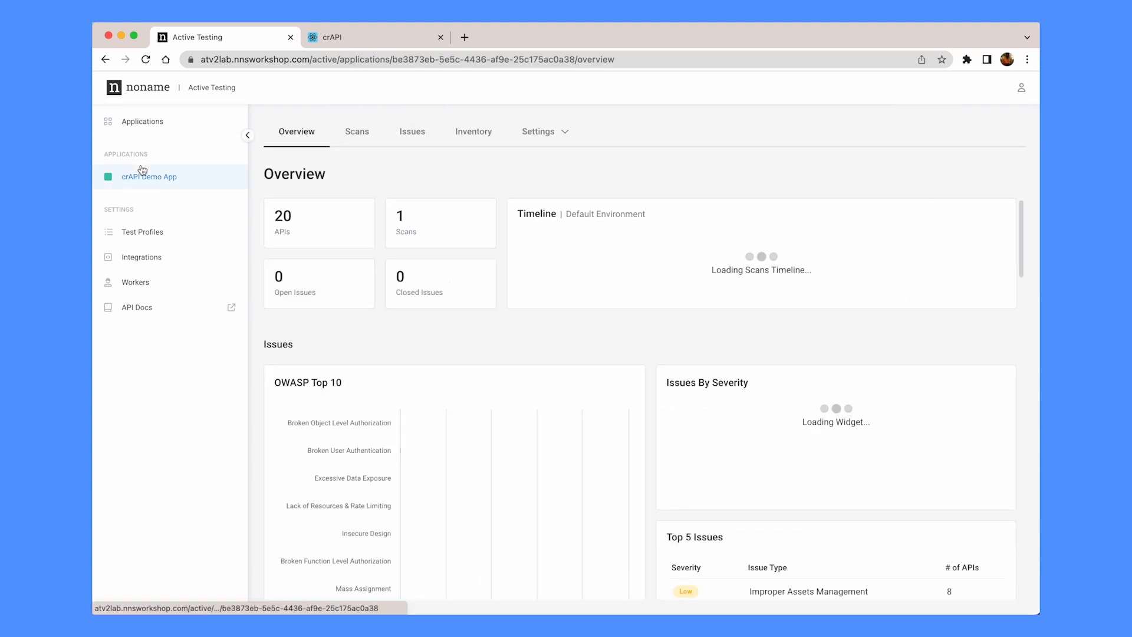
Review the Weak JWT Encryption Key issue, then view the inventory of 16 reachable, 4 unreachable APIs
click(420, 142)
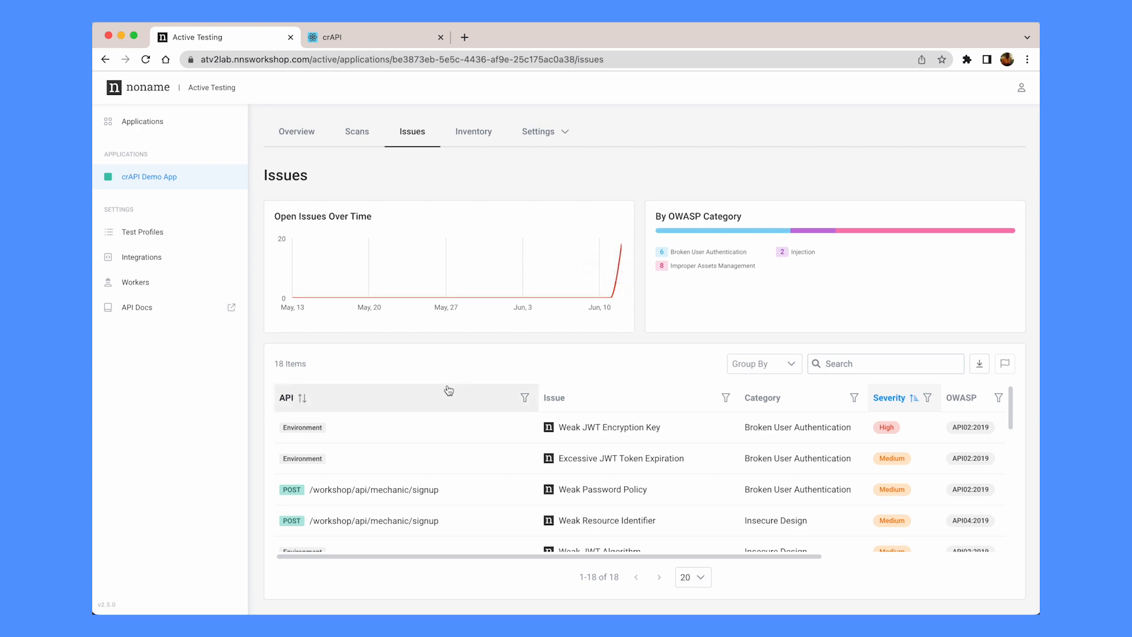
scroll(442, 392, down, 3)
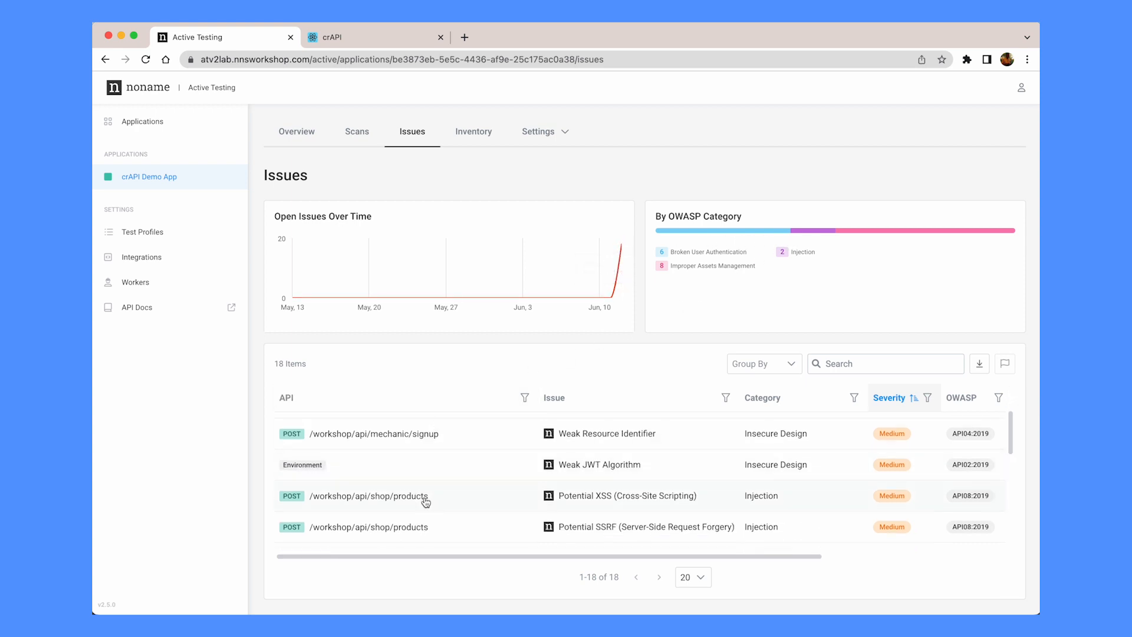
scroll(426, 500, up, 3)
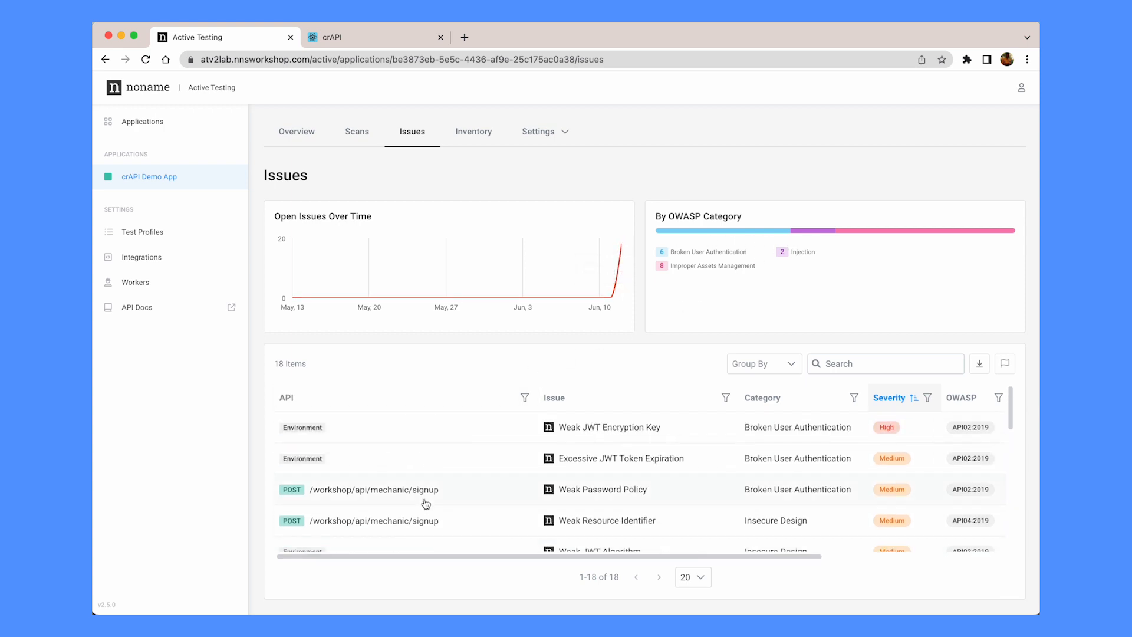
click(616, 436)
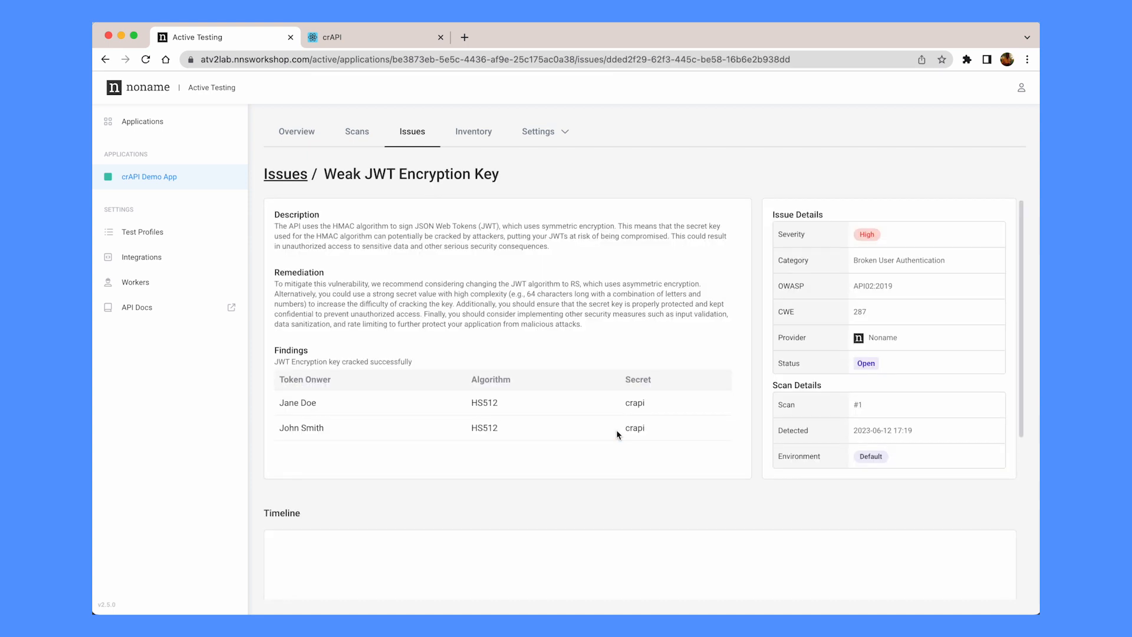
scroll(617, 429, down, 3)
scroll(617, 429, up, 3)
click(460, 134)
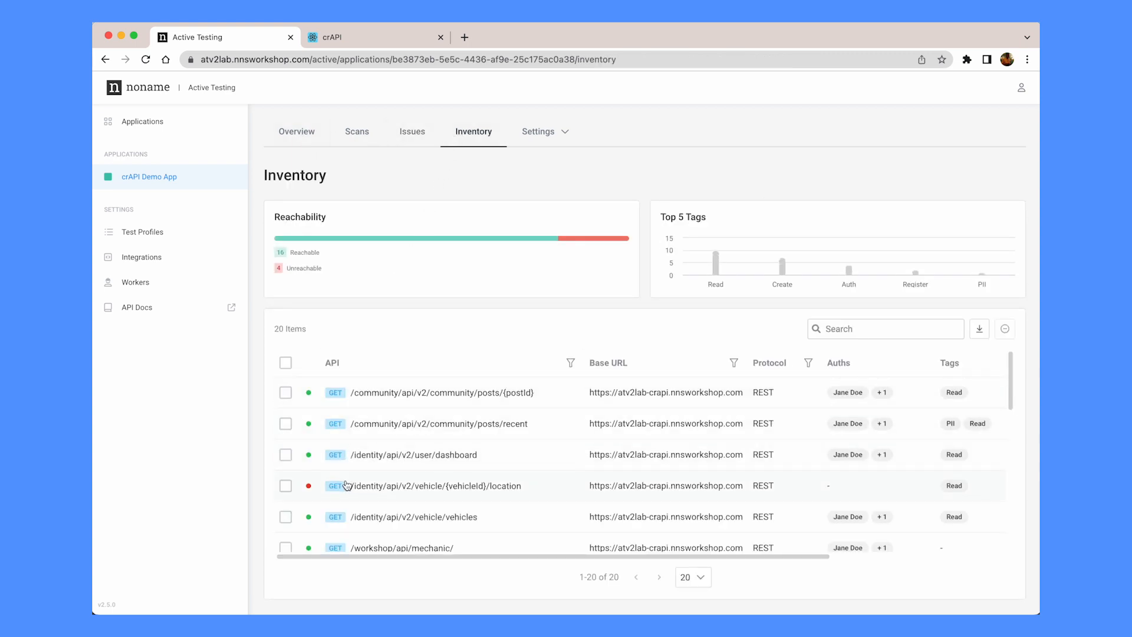
Open the unreachable GET /identity/api/v2/vehicle/{vehicleId}/location API's detail page
mouse_move(309, 487)
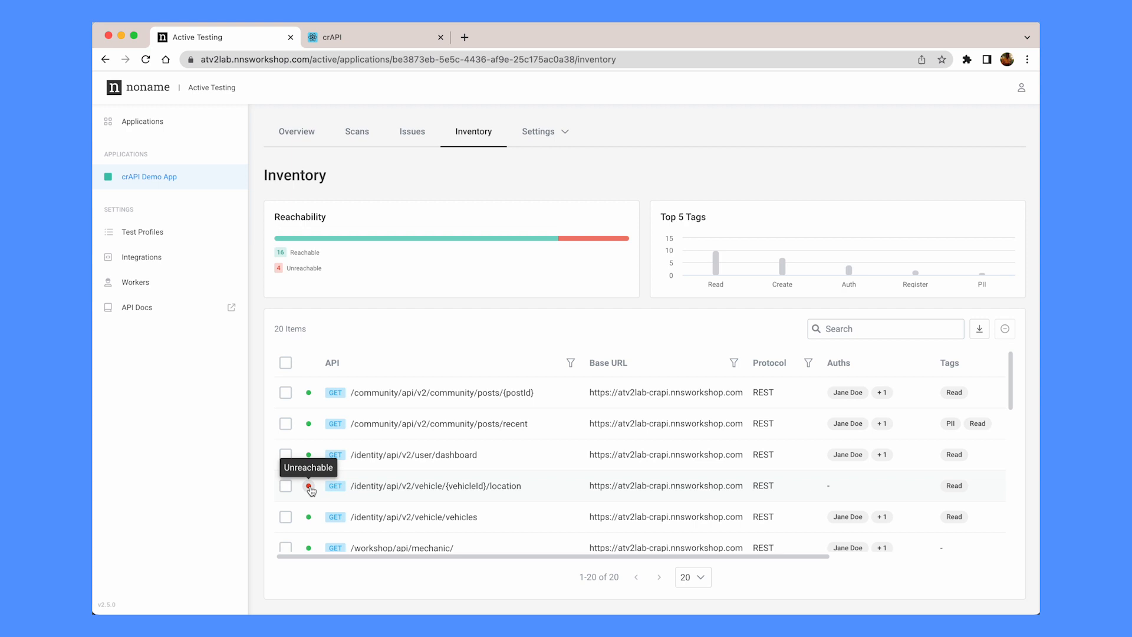
scroll(309, 513, down, 1)
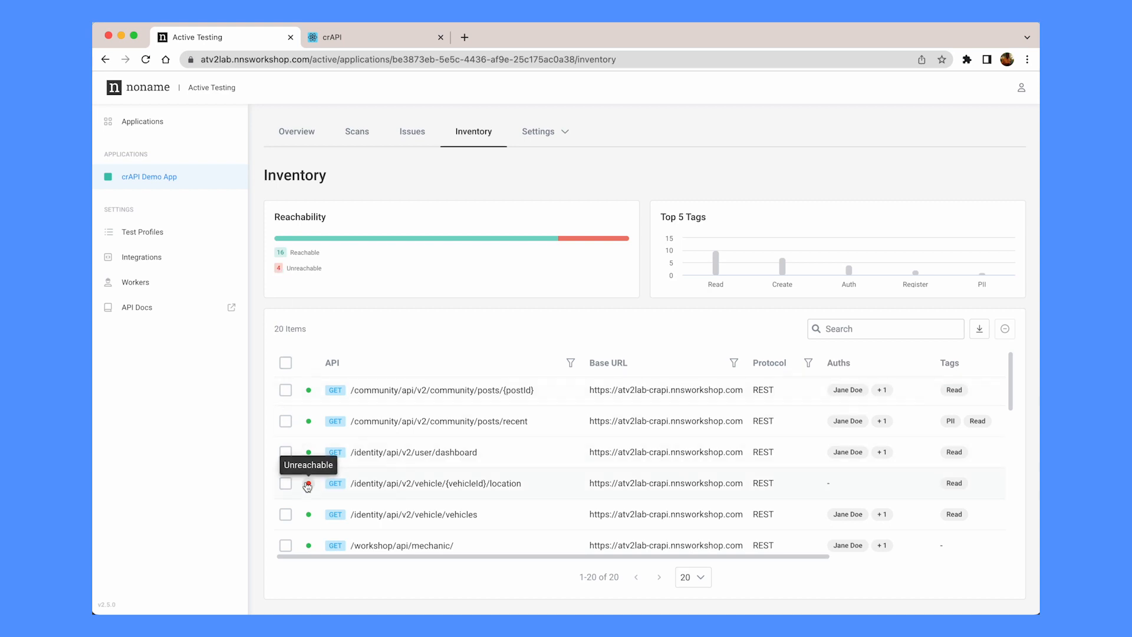
click(357, 484)
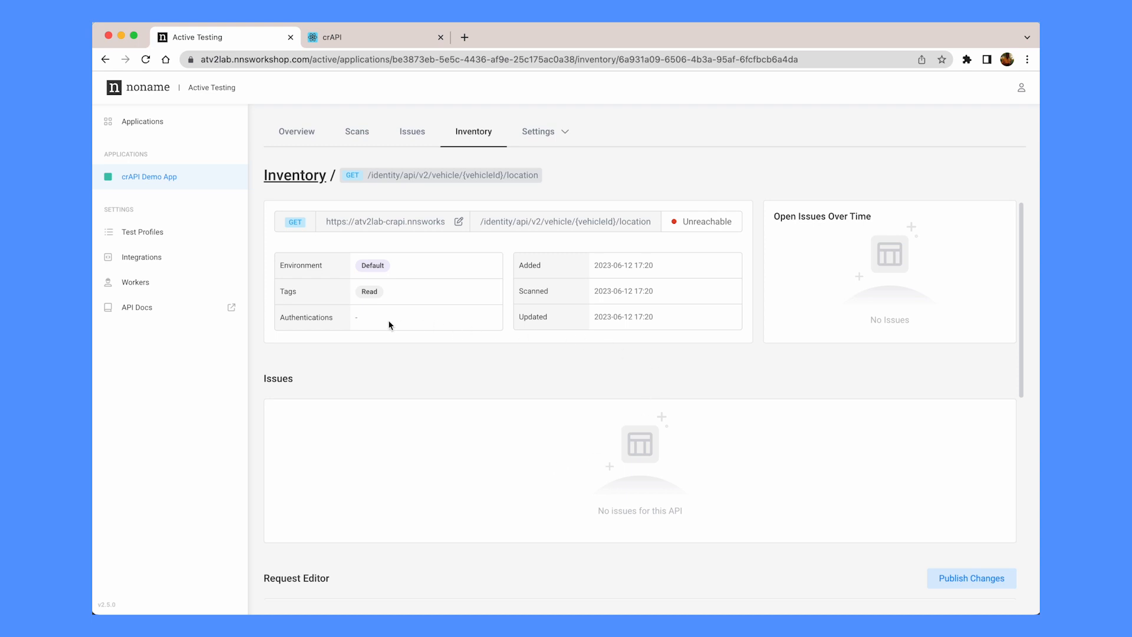
Keep vehicleId sourced as a dependency and publish the request changes, starting scan #2
scroll(395, 342, down, 5)
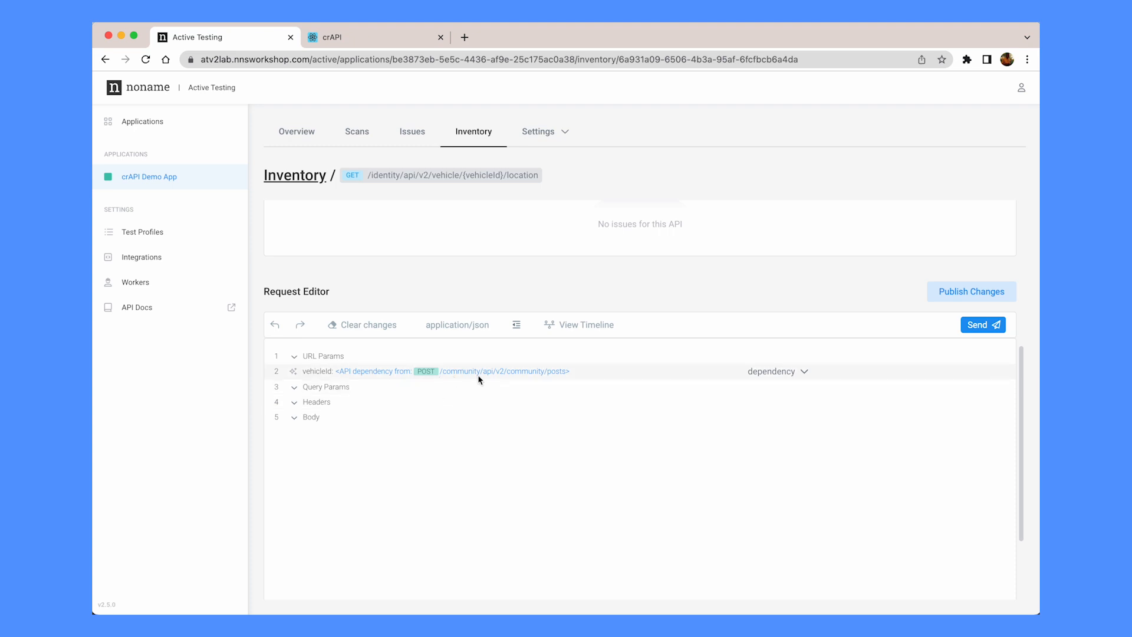
click(803, 371)
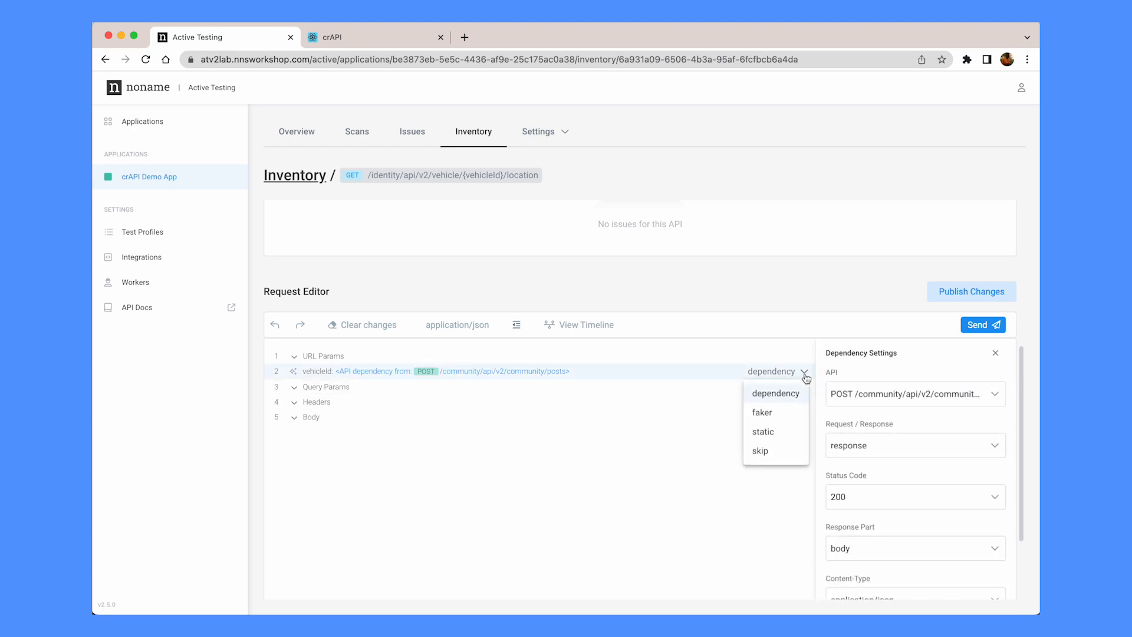
click(917, 419)
scroll(917, 422, down, 2)
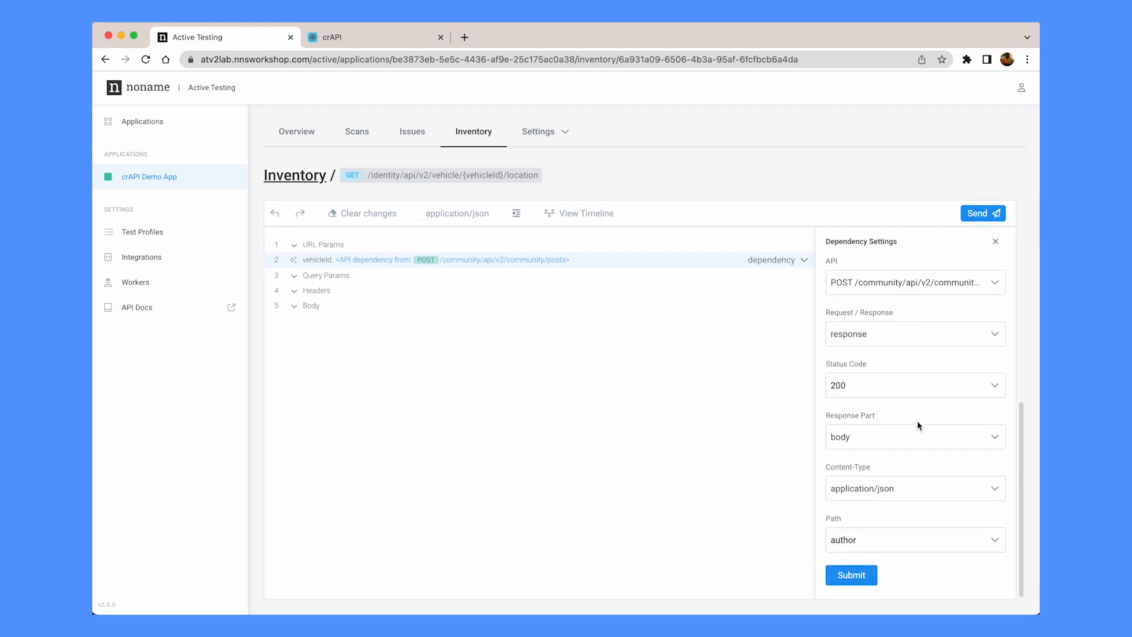
scroll(917, 423, up, 3)
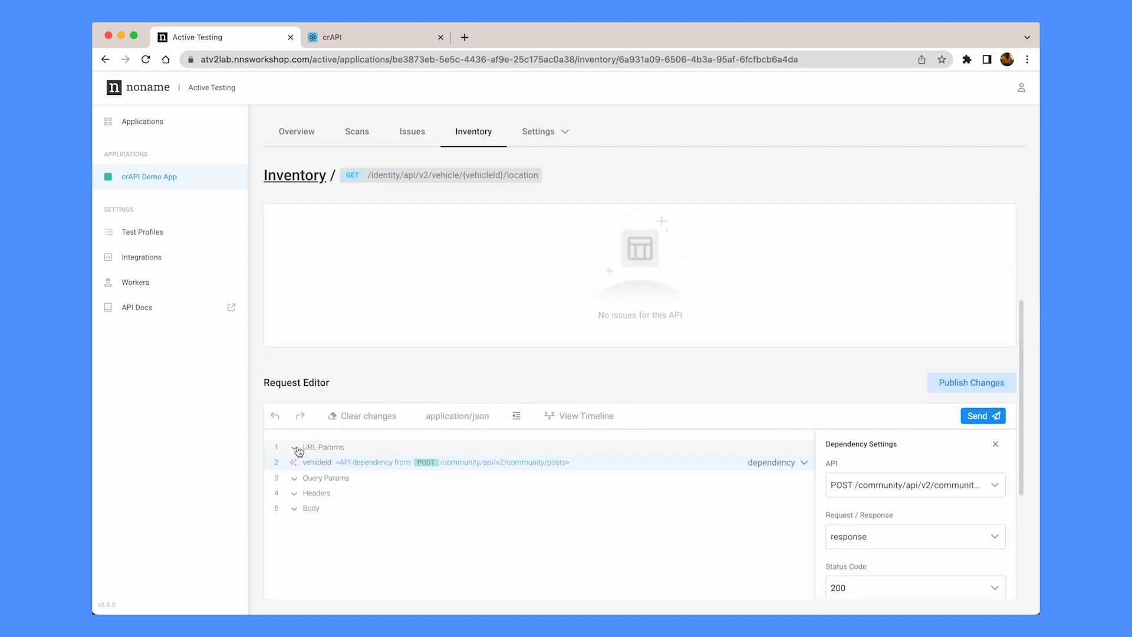
click(296, 449)
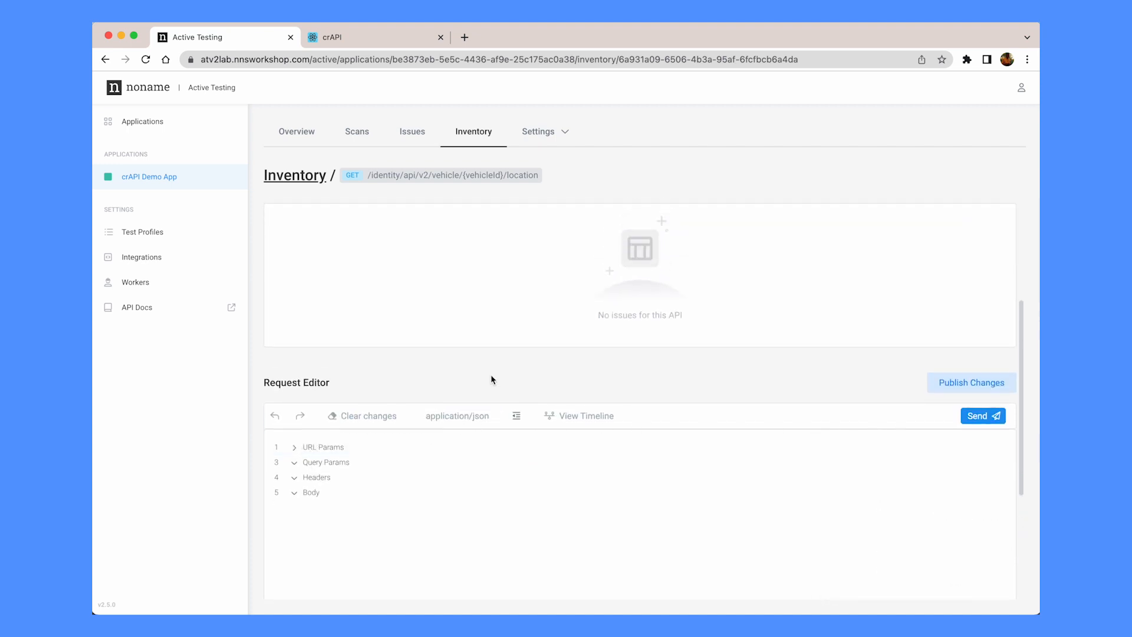
scroll(491, 374, up, 4)
click(949, 578)
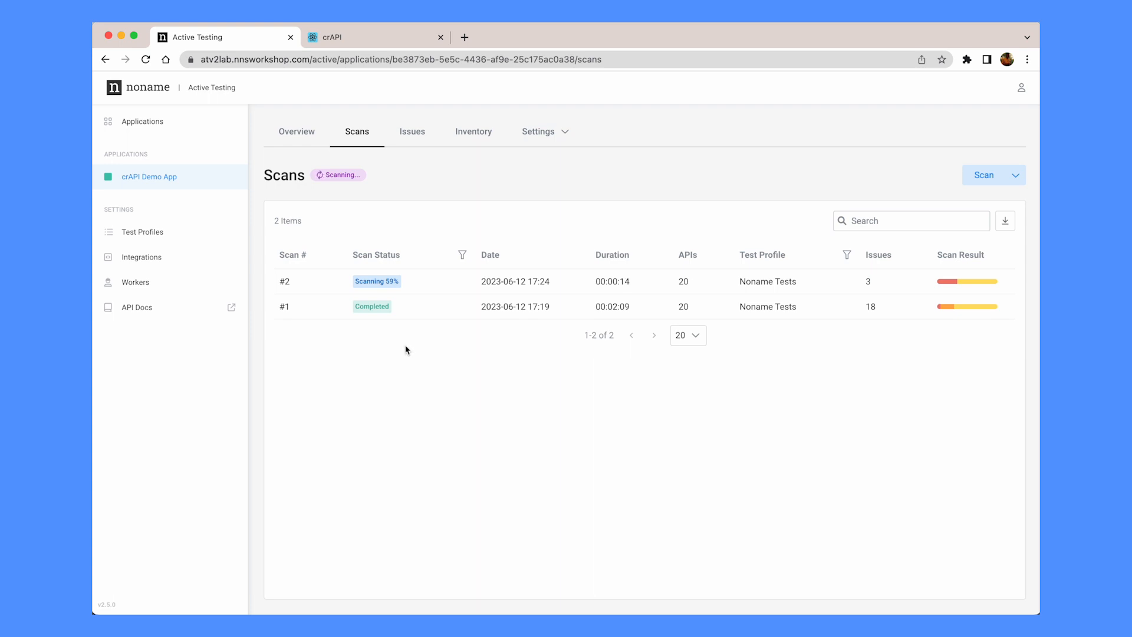
Browse the CI/CD integration settings, then return to the app's 18-issue Issues list
click(541, 133)
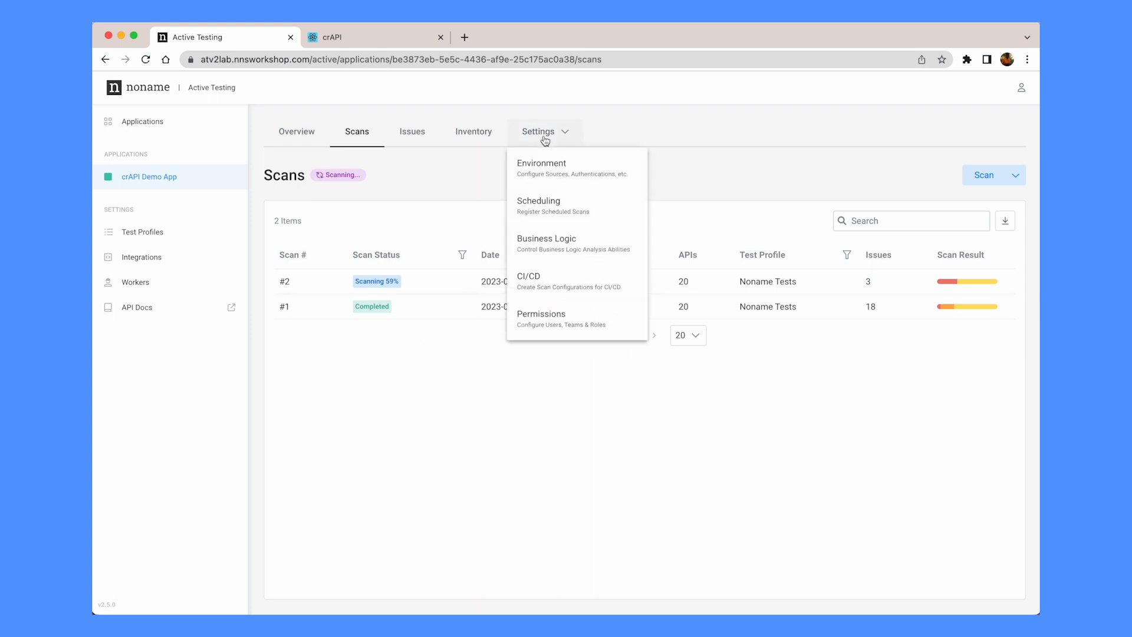
click(565, 293)
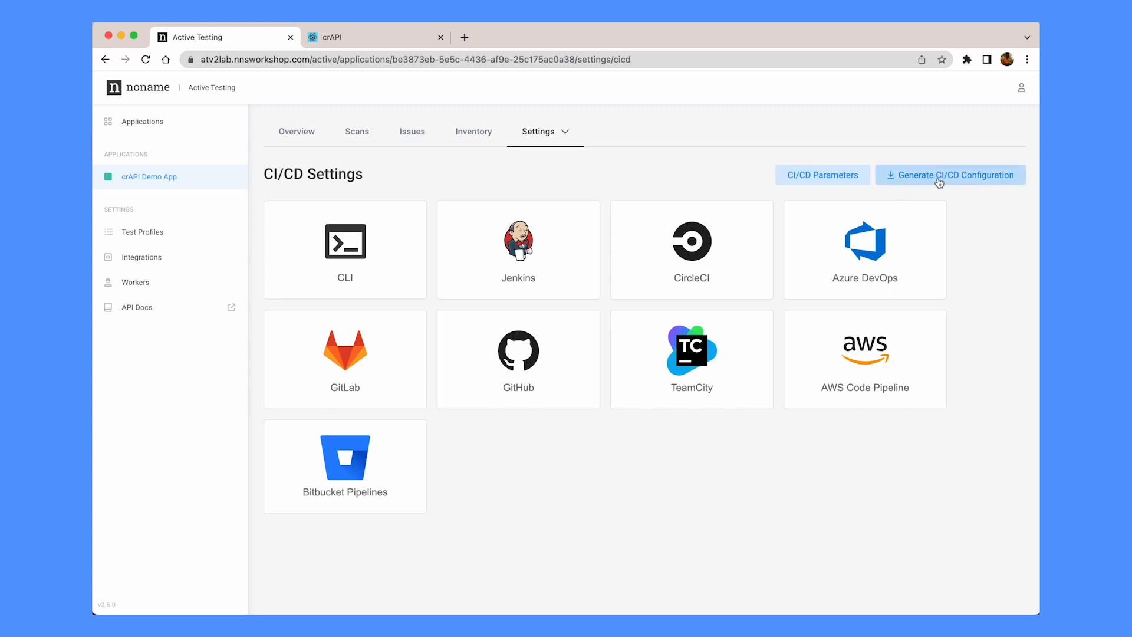
click(426, 132)
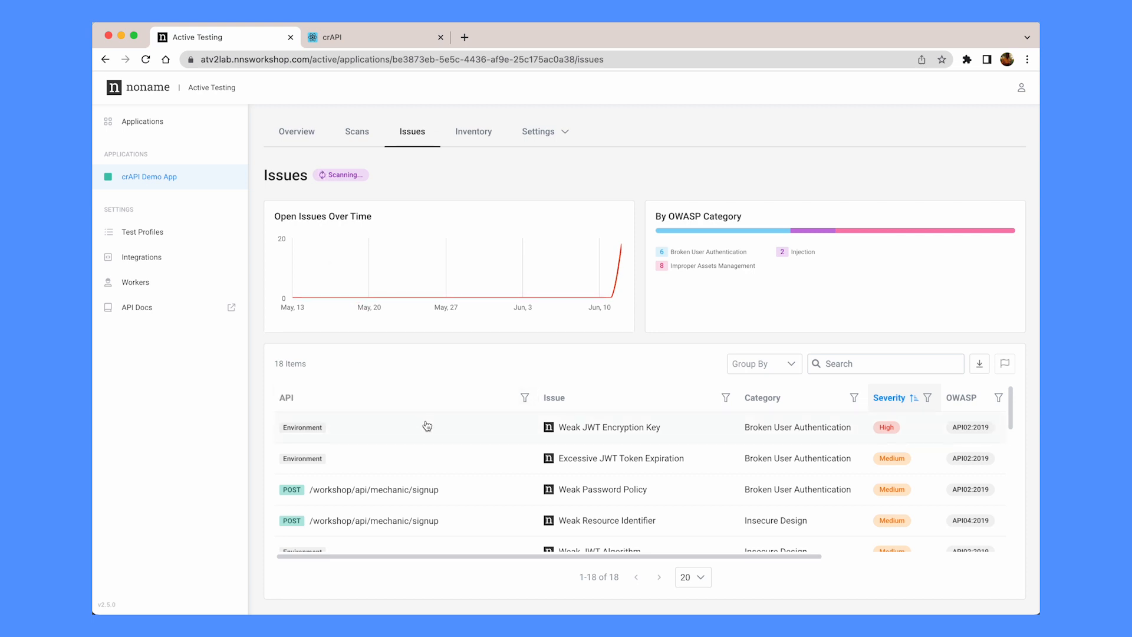
Go via Integrations and Applications back to crAPI Demo App's overview with 2 scans
click(145, 258)
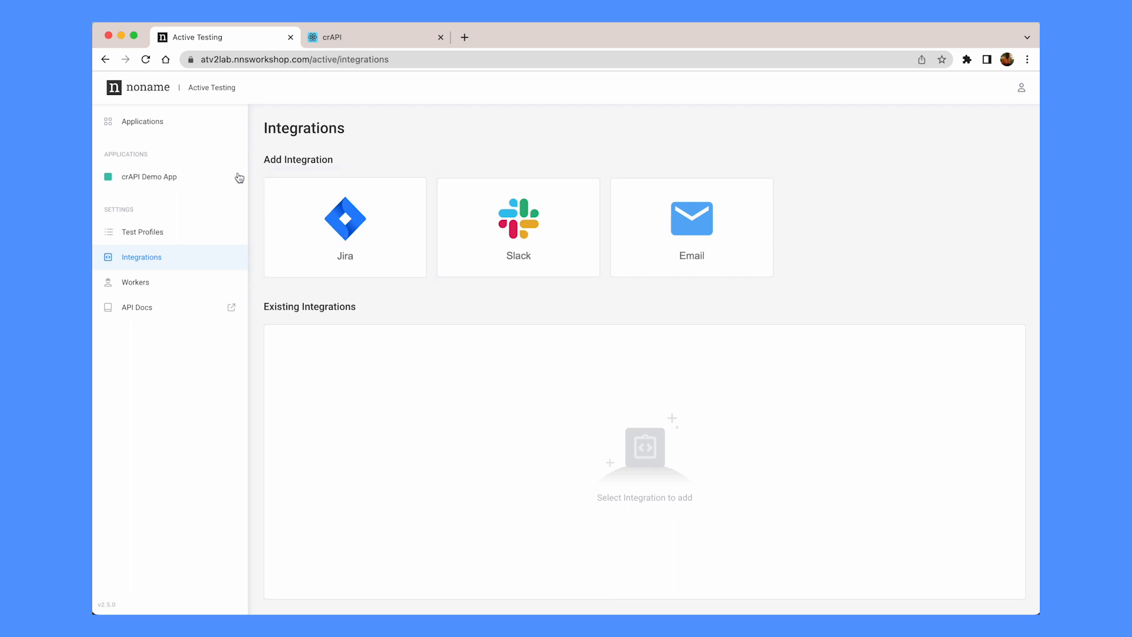
click(156, 130)
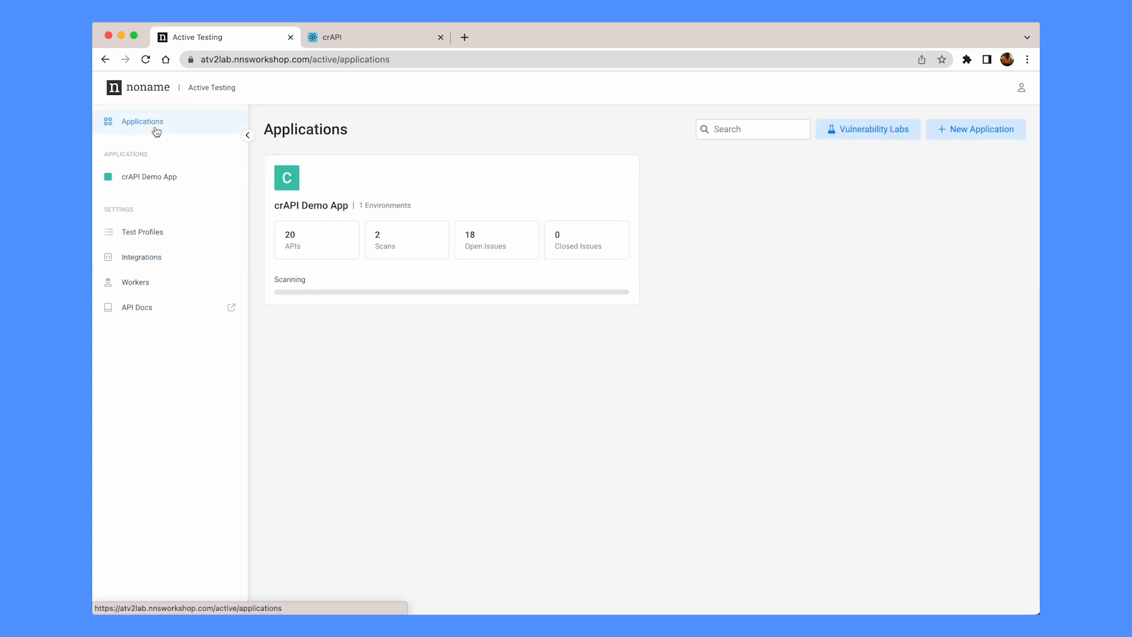
click(410, 275)
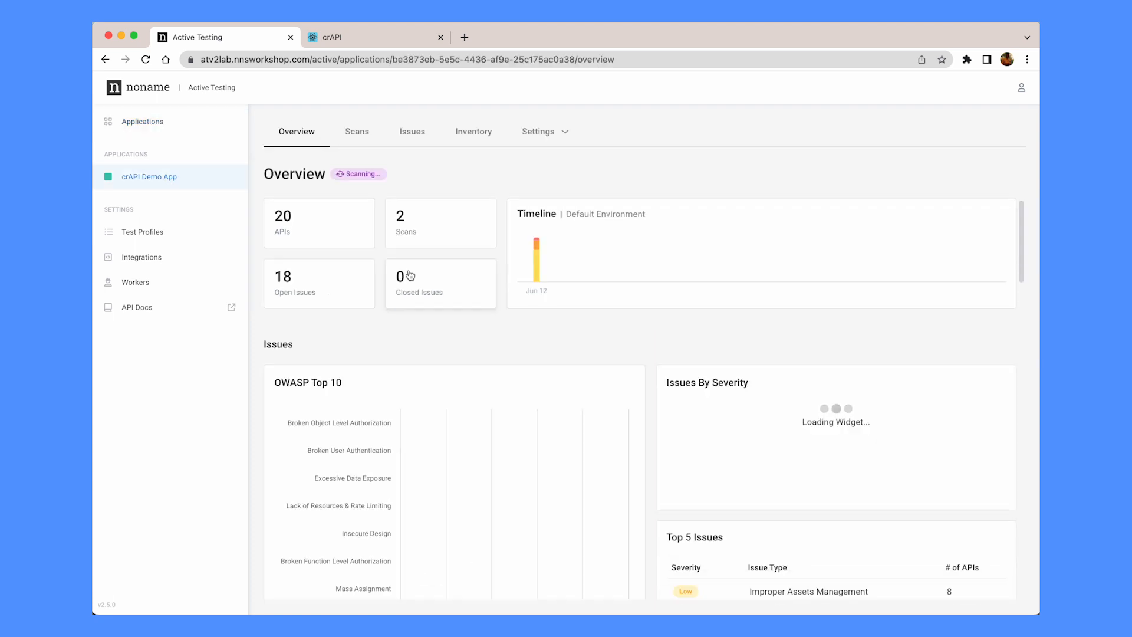